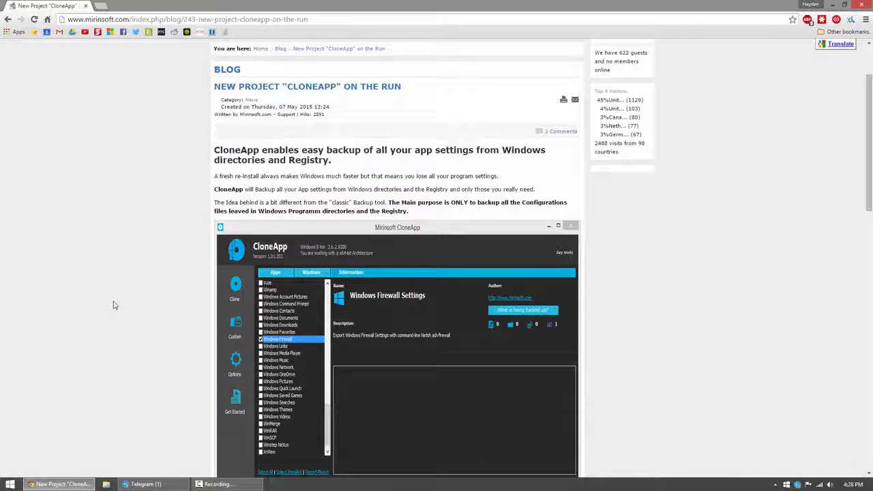
# - Download CloneApp from the Mirinsoft blog post and open the downloaded cloneapp.zip
pyautogui.scroll(-2, 138, 186)
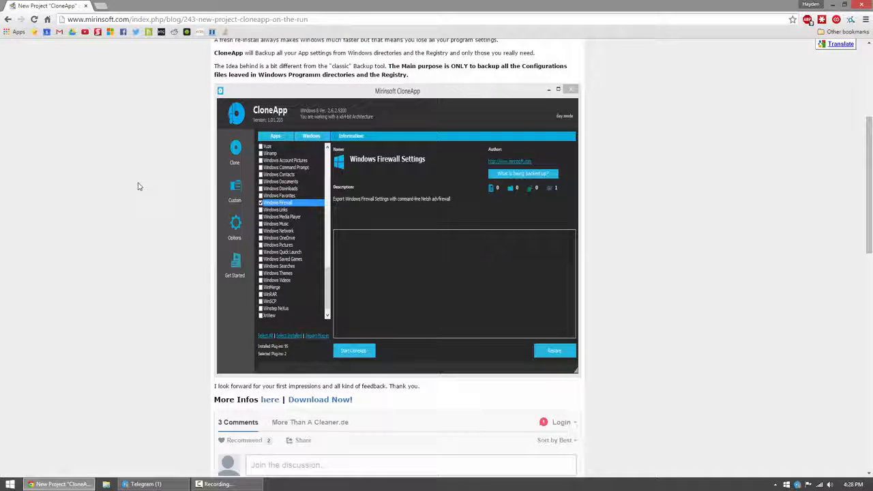
pyautogui.click(335, 399)
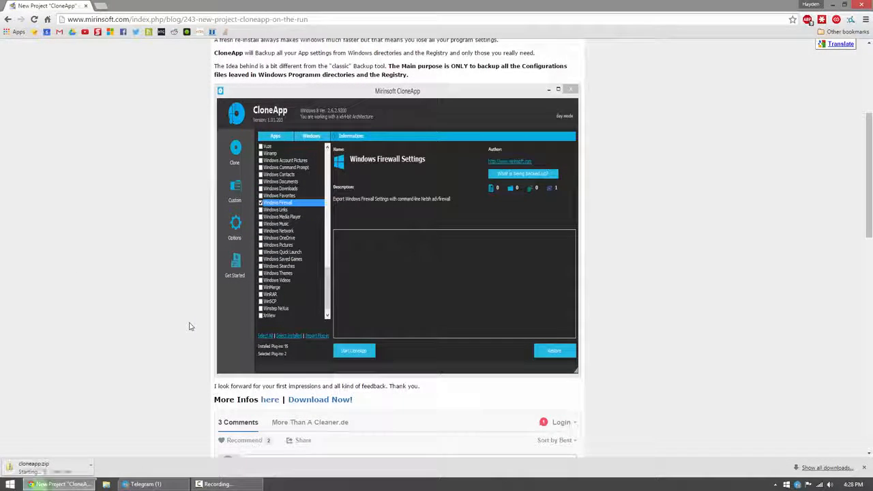
pyautogui.click(34, 468)
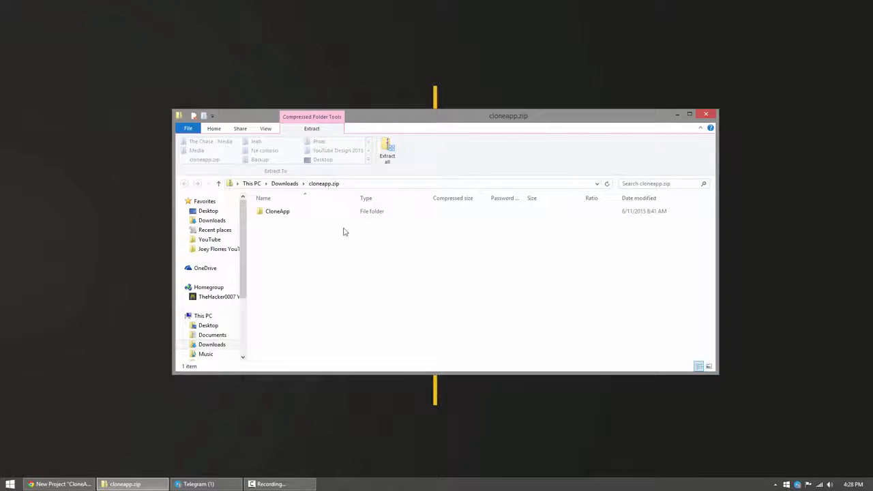
# - Copy the CloneApp folder out of the archive to the desktop, close the archive window and reposition the folder in the free area
pyautogui.click(276, 213)
pyautogui.moveTo(276, 215); pyautogui.dragTo(472, 77)
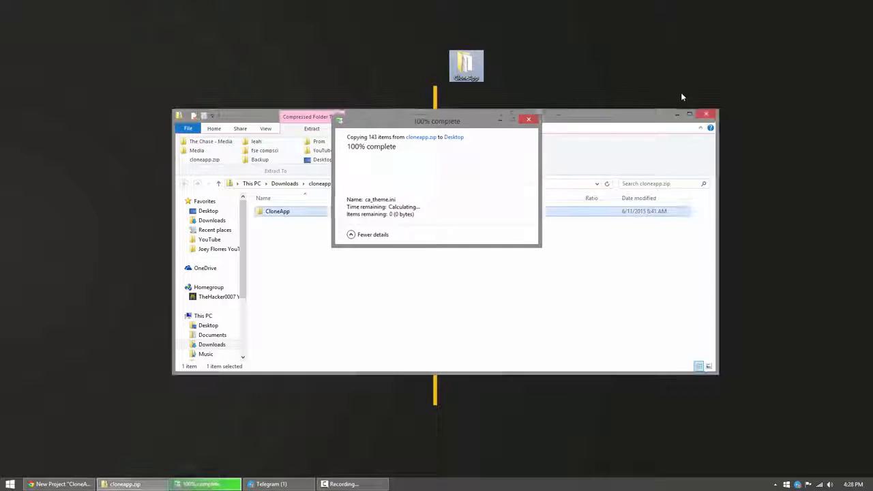
pyautogui.click(707, 113)
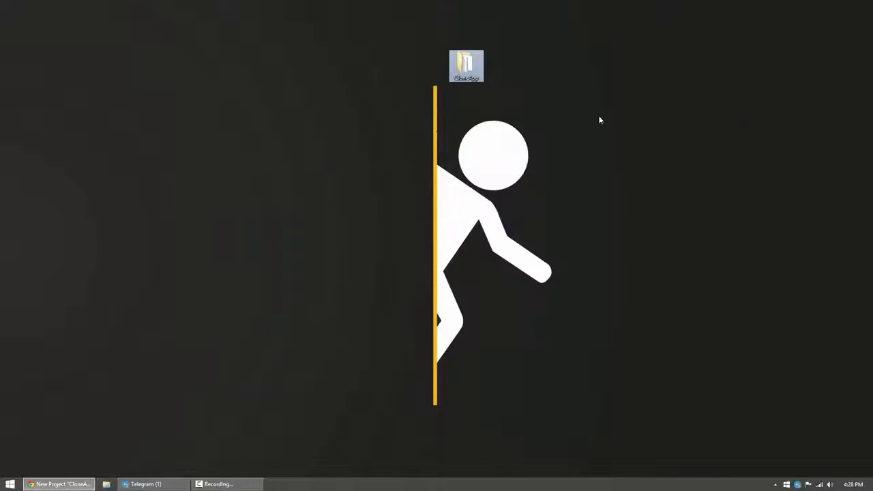
pyautogui.moveTo(466, 75); pyautogui.dragTo(259, 209)
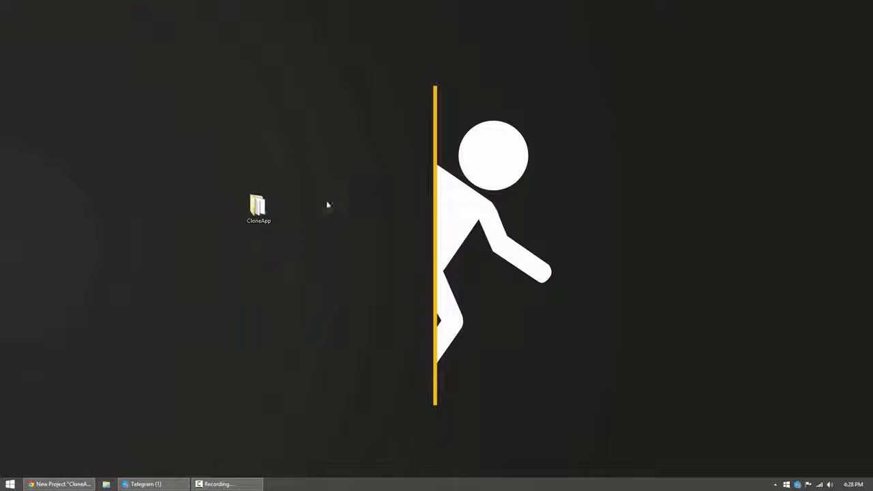
# - Run CloneApp.exe from the desktop CloneApp folder despite the SmartScreen block, minimize the folder window and centre the program window
pyautogui.doubleClick(256, 204)
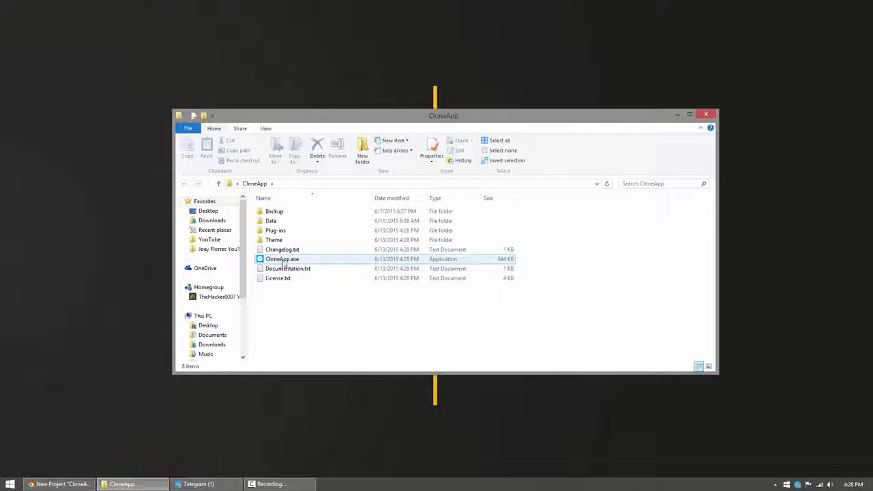
pyautogui.doubleClick(284, 259)
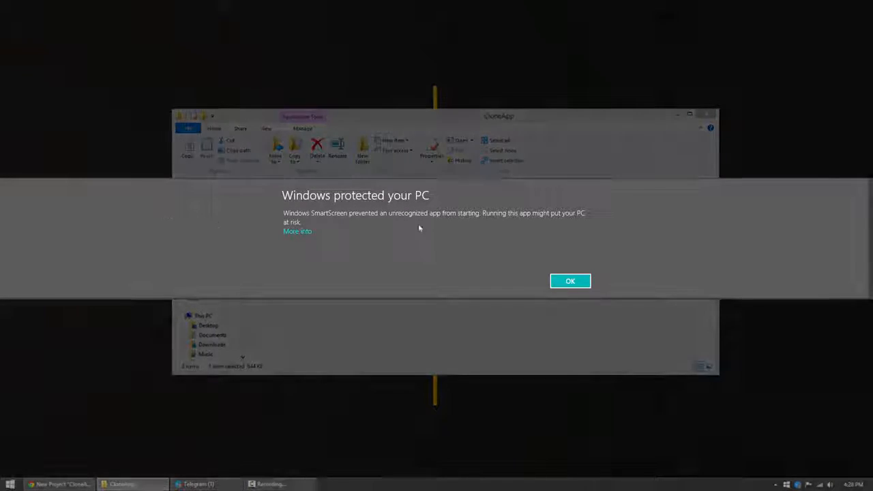
pyautogui.click(299, 231)
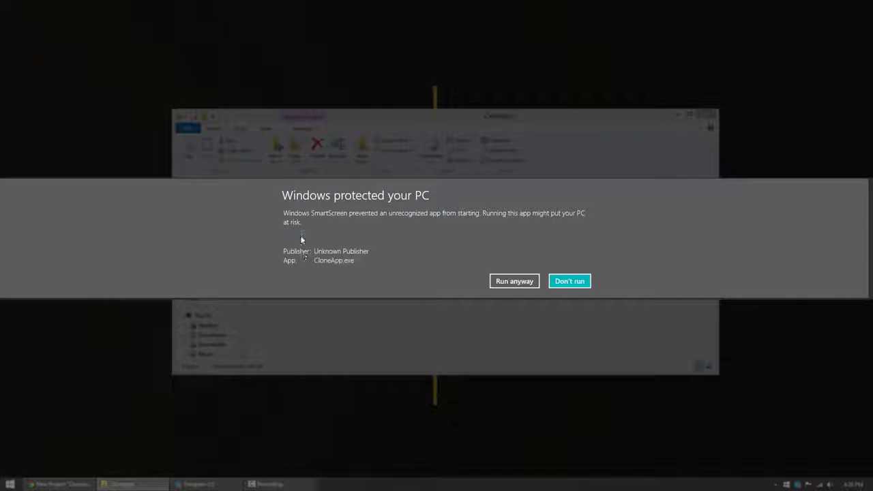
pyautogui.click(529, 283)
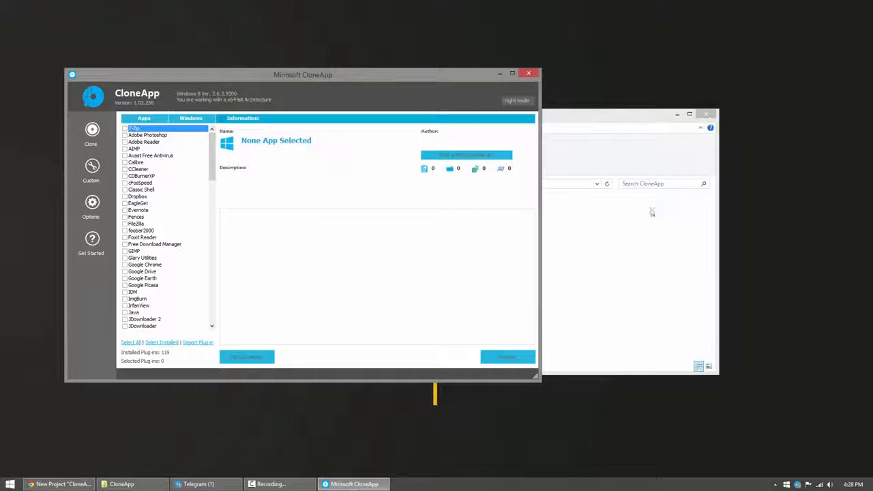
pyautogui.click(678, 115)
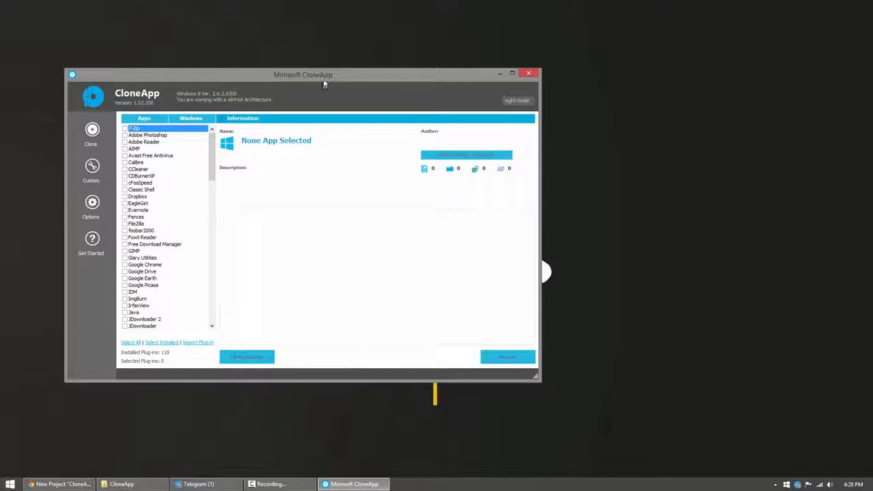
pyautogui.moveTo(323, 78); pyautogui.dragTo(439, 79)
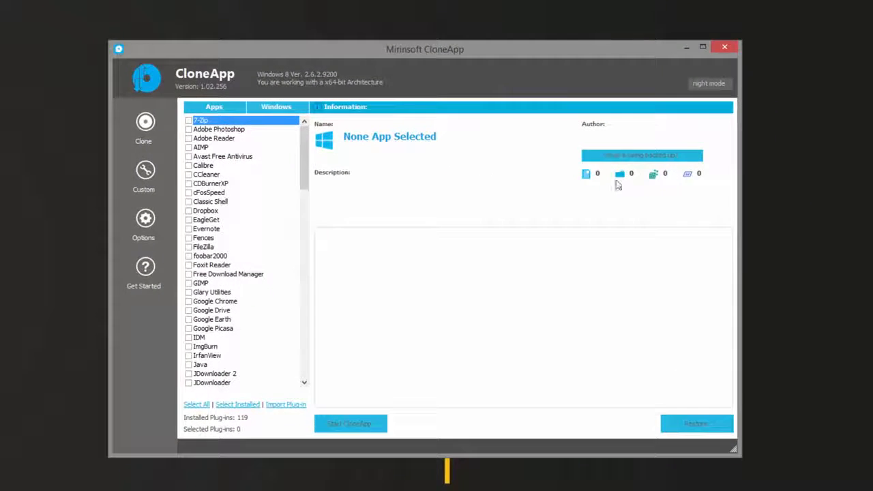
# - Preview the night mode theme and return to the light theme
pyautogui.click(718, 85)
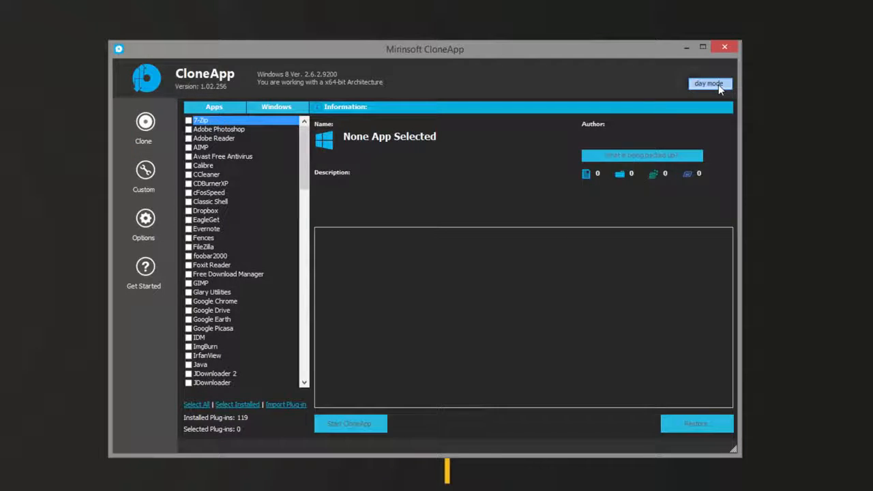
pyautogui.click(718, 85)
pyautogui.click(695, 92)
pyautogui.click(696, 91)
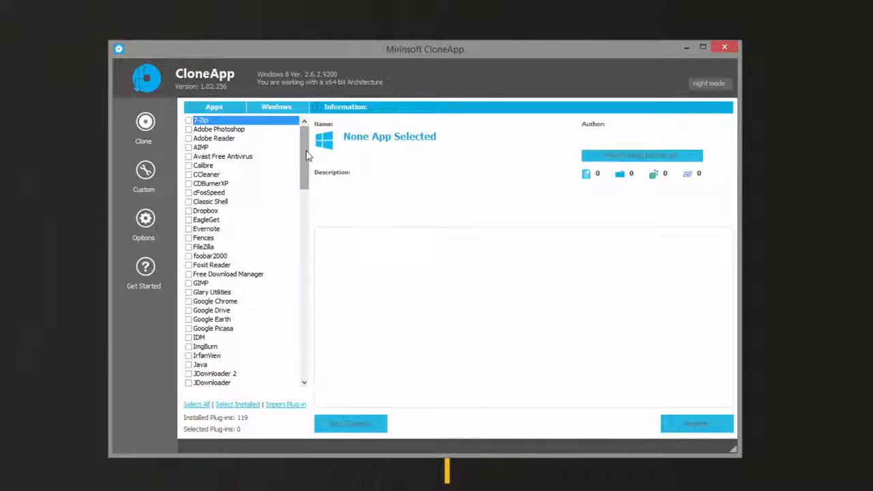
# - Look through the supported plug-ins and select those of all installed apps for backup
pyautogui.scroll(-20, 287, 292)
pyautogui.scroll(-5, 287, 291)
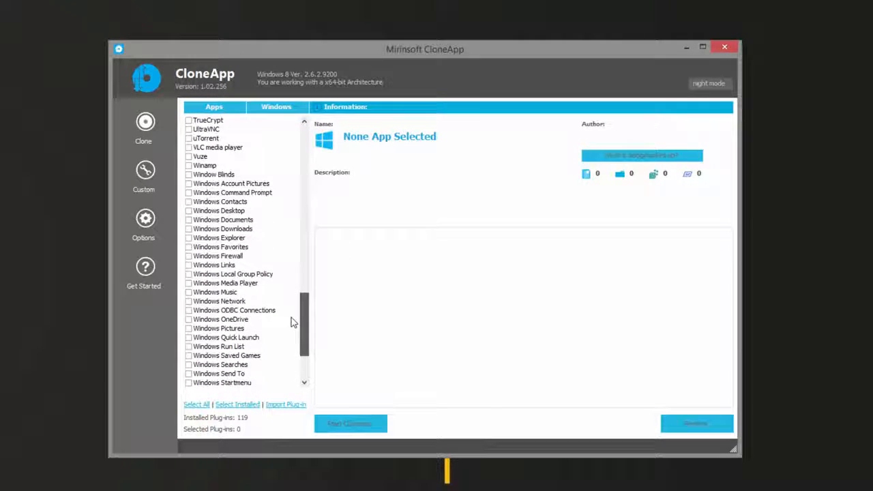
pyautogui.moveTo(304, 321); pyautogui.dragTo(294, 142)
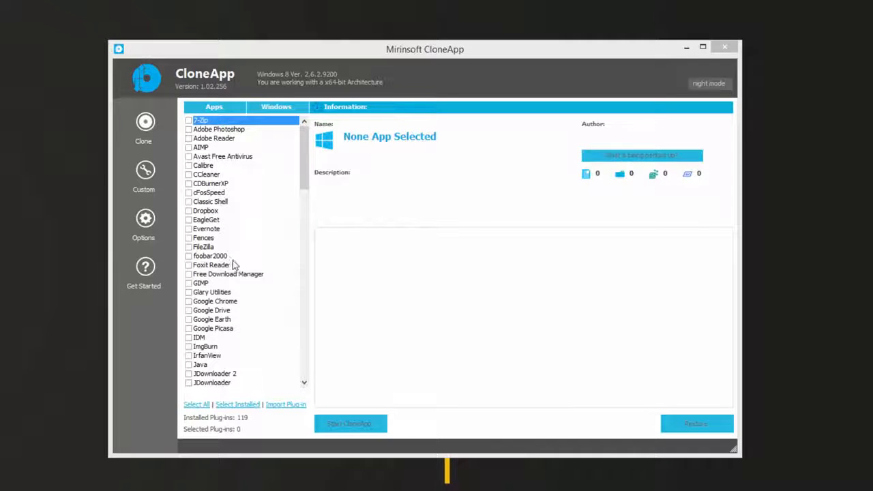
pyautogui.click(247, 406)
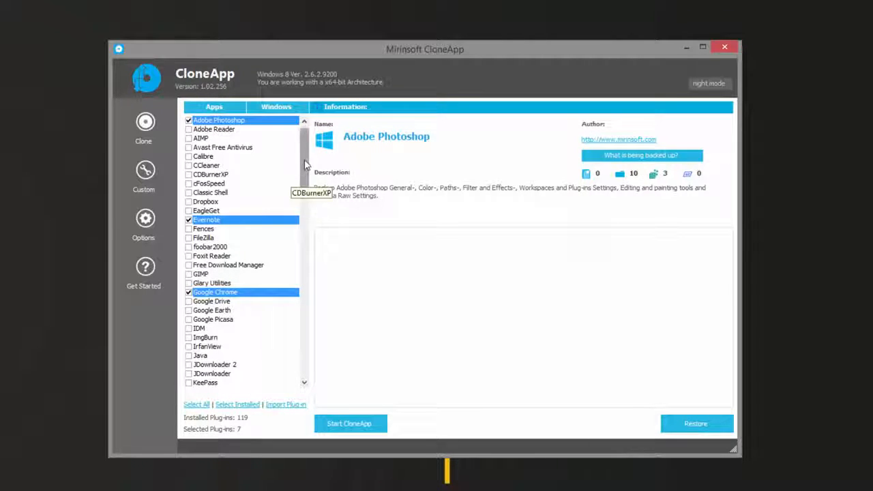
# - Review the selected apps, try including Windows Desktop in the backup and deselect it again
pyautogui.moveTo(304, 164); pyautogui.dragTo(317, 152)
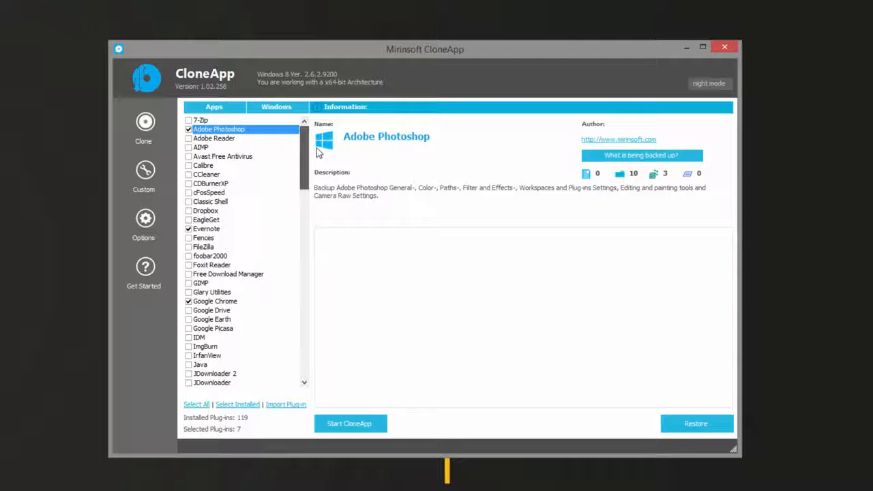
pyautogui.moveTo(317, 151); pyautogui.dragTo(313, 238)
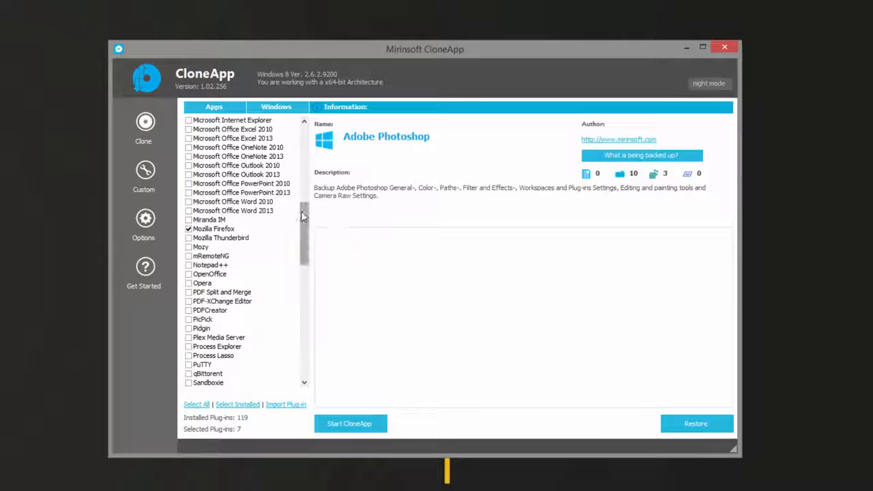
pyautogui.moveTo(301, 217); pyautogui.dragTo(305, 341)
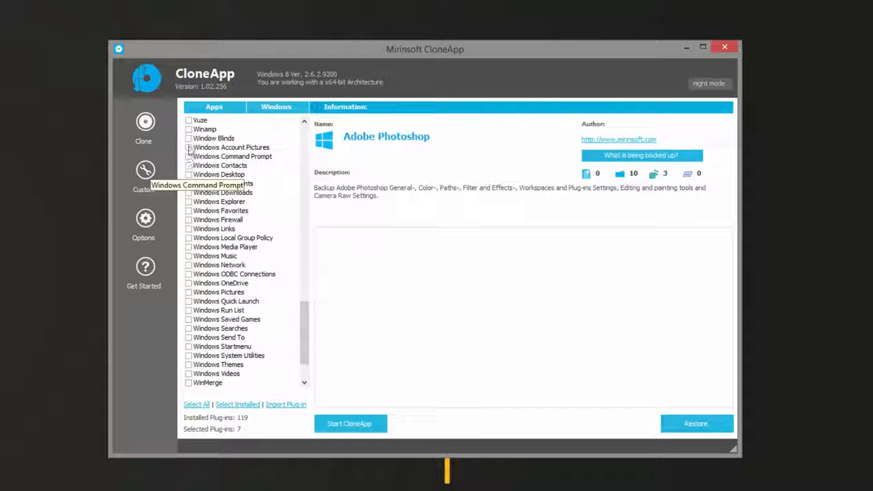
pyautogui.click(188, 174)
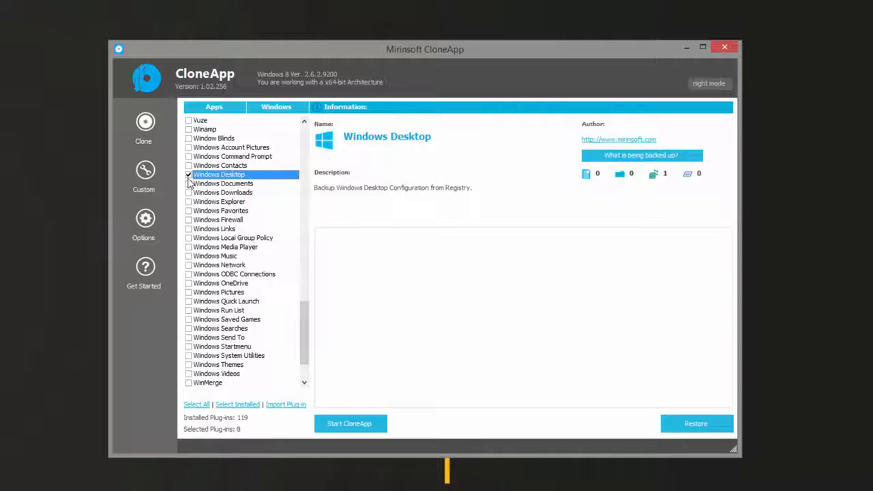
pyautogui.click(188, 175)
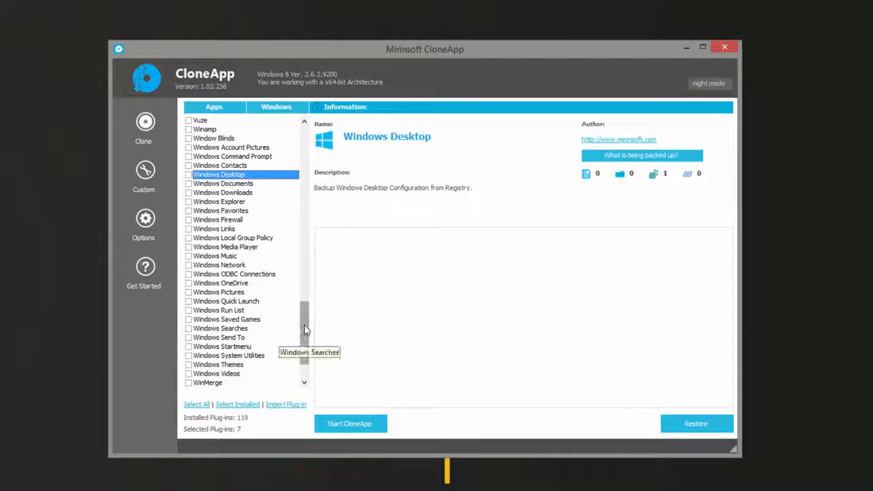
# - Exclude Evernote, Google Chrome, WinRAR, VLC media player and Skype from the backup selection
pyautogui.moveTo(307, 331); pyautogui.dragTo(311, 156)
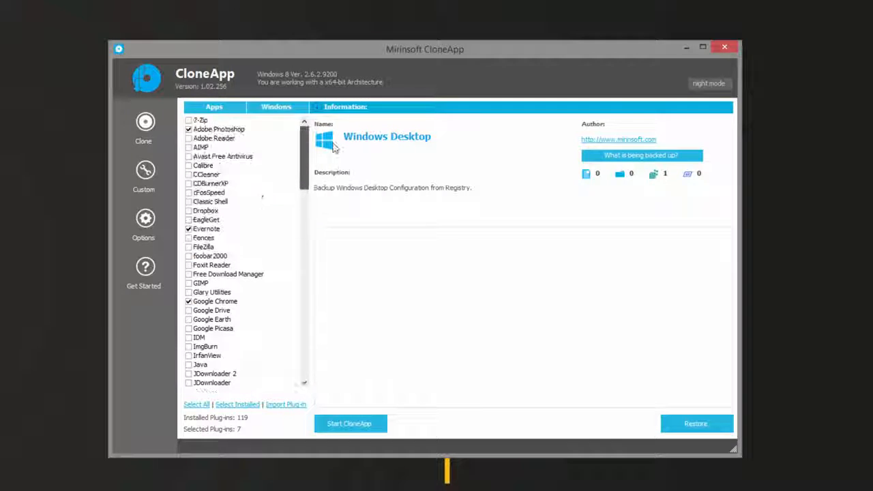
pyautogui.click(188, 229)
pyautogui.click(189, 301)
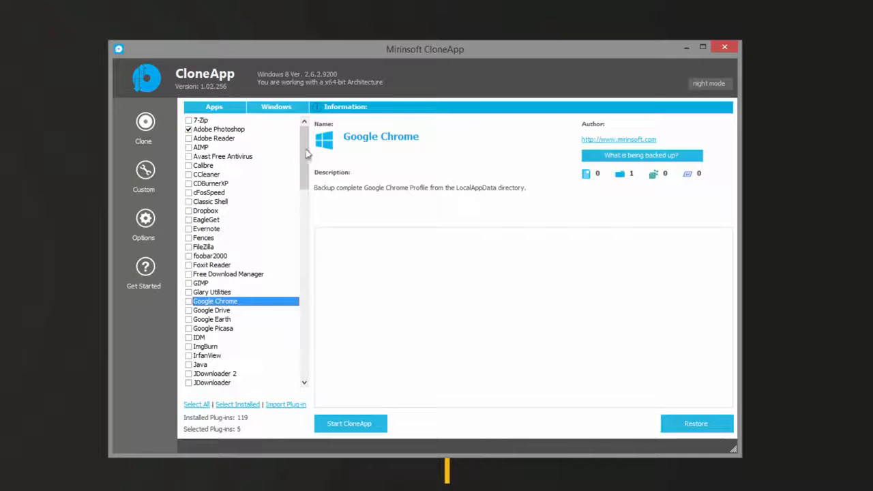
pyautogui.scroll(-20, 269, 350)
pyautogui.click(188, 337)
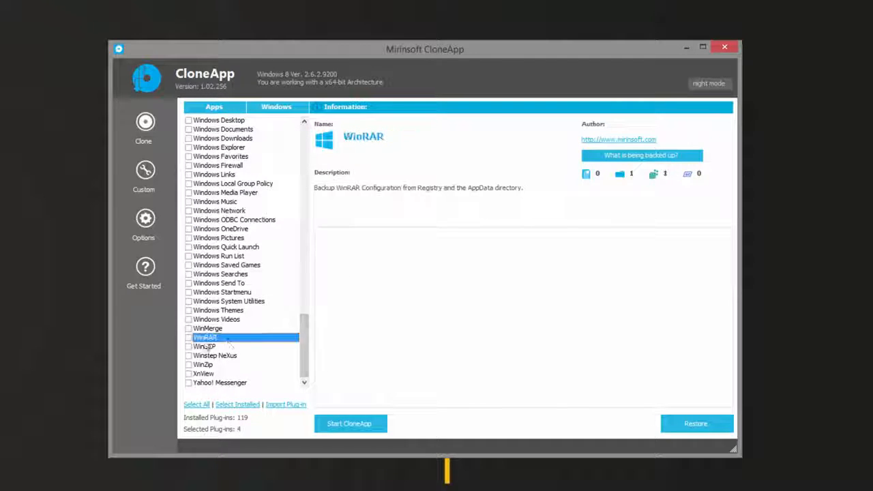
pyautogui.moveTo(307, 345); pyautogui.dragTo(313, 287)
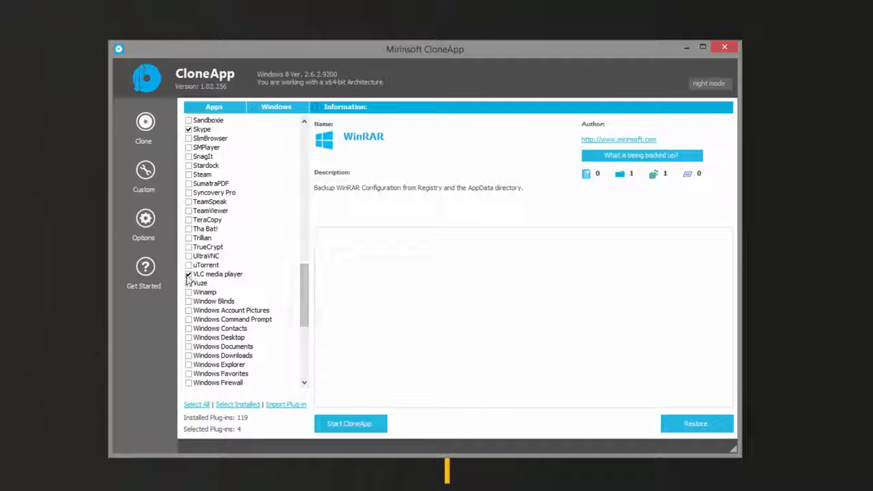
pyautogui.click(188, 273)
pyautogui.click(189, 129)
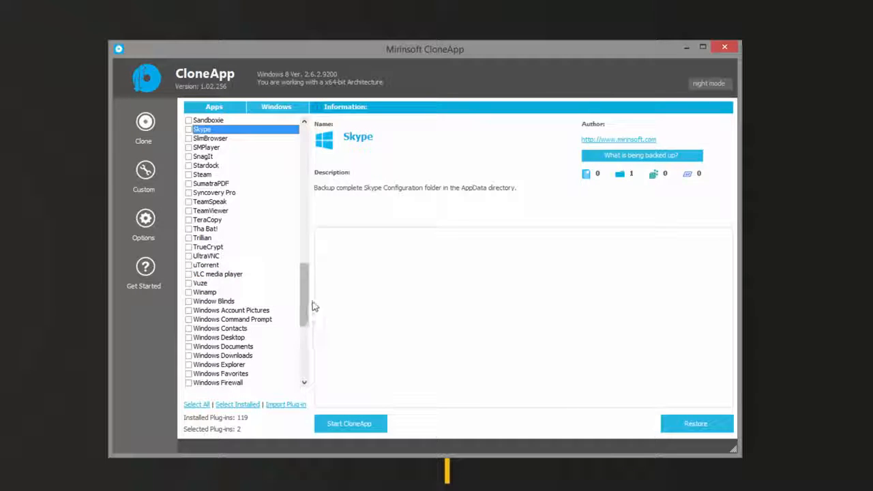
# - Display the Adobe Photoshop plug-in details and start the backup of Adobe Photoshop and Mozilla Firefox
pyautogui.moveTo(311, 307); pyautogui.dragTo(317, 140)
pyautogui.click(236, 130)
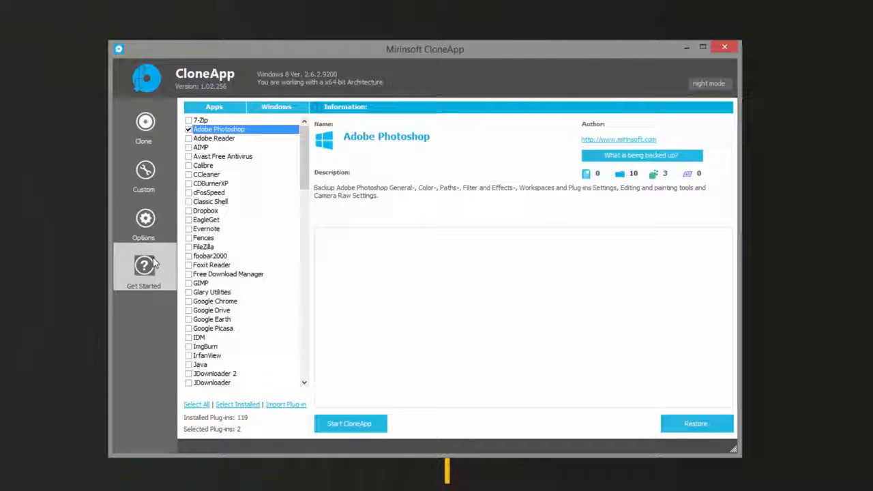
pyautogui.click(352, 427)
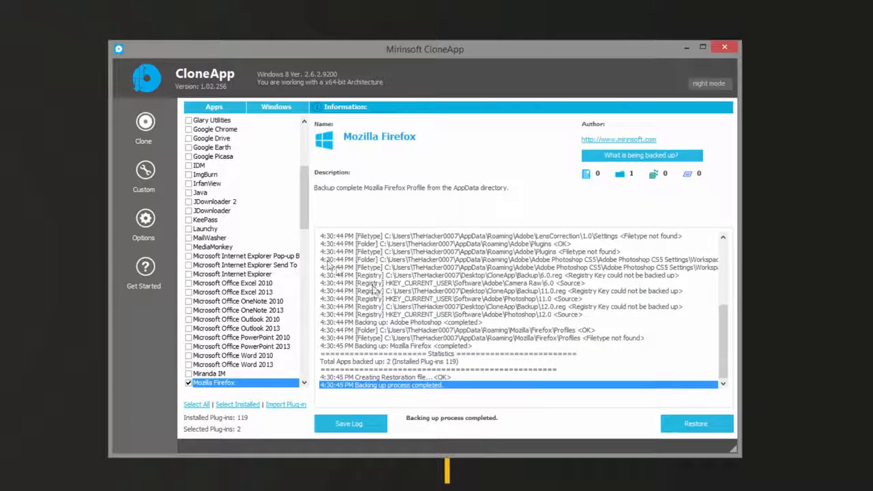
# - Examine the backed-up files in the desktop CloneApp folder's Backup subfolder, return to the parent folder and move its window clear of the folder icon
pyautogui.moveTo(303, 192); pyautogui.dragTo(306, 238)
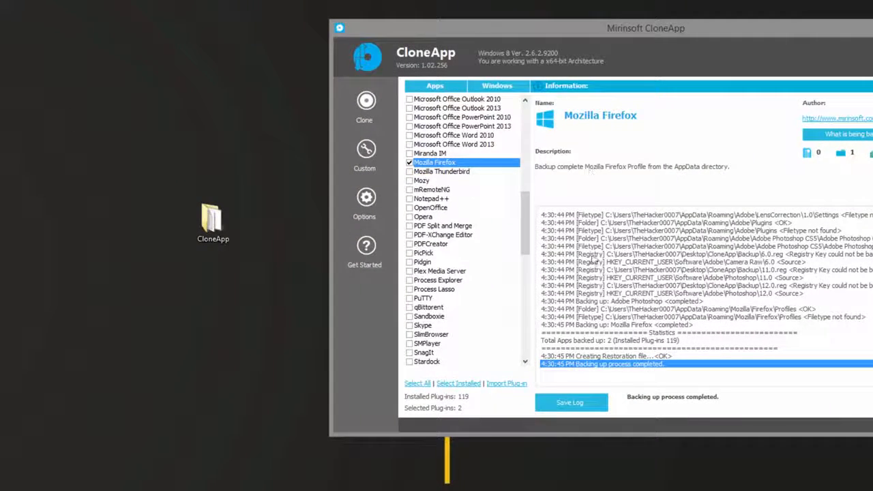
pyautogui.doubleClick(230, 234)
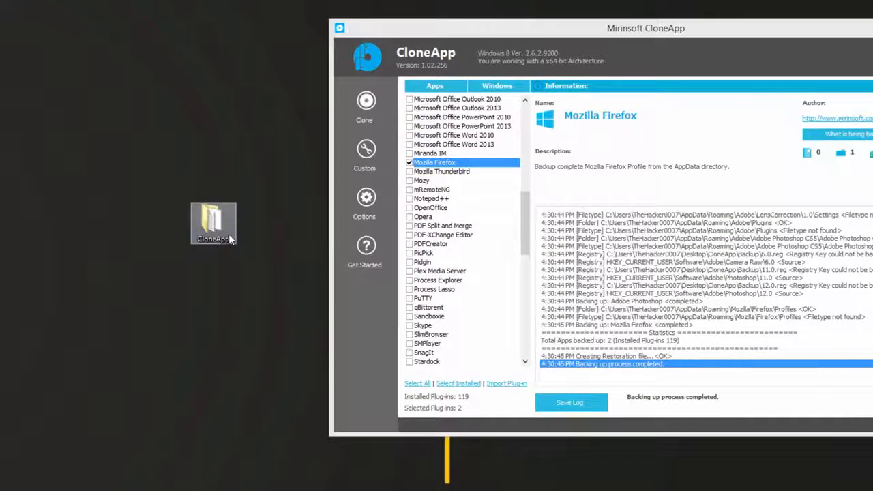
pyautogui.click(334, 230)
pyautogui.doubleClick(334, 230)
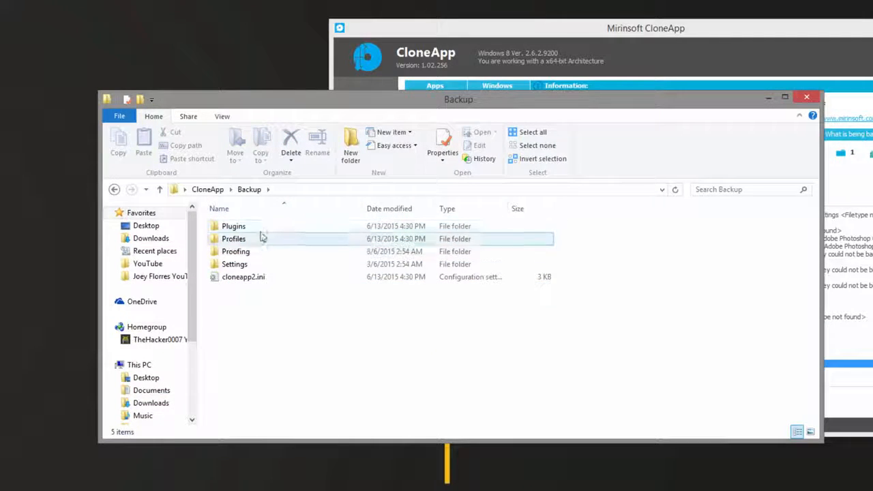
pyautogui.click(116, 192)
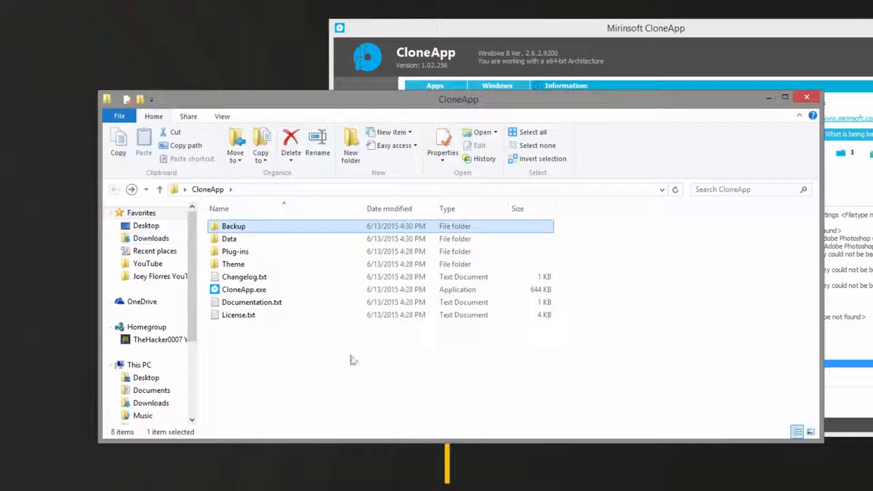
pyautogui.click(829, 112)
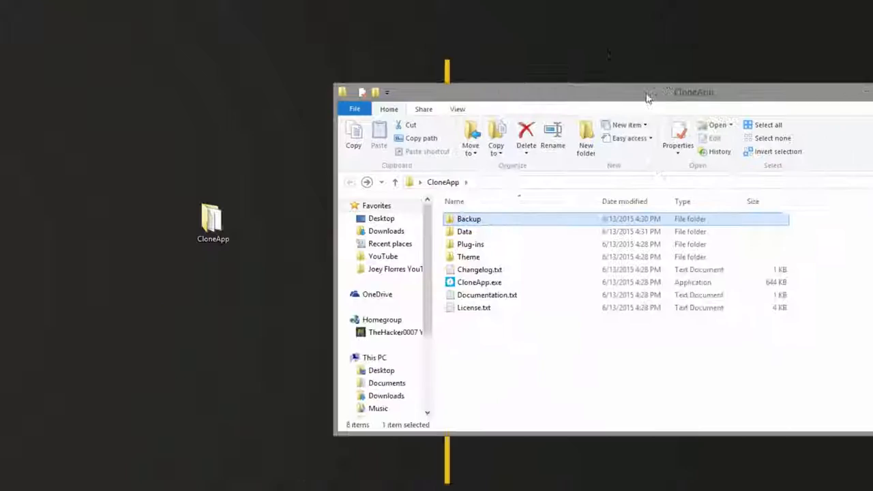
pyautogui.moveTo(647, 99); pyautogui.dragTo(575, 48)
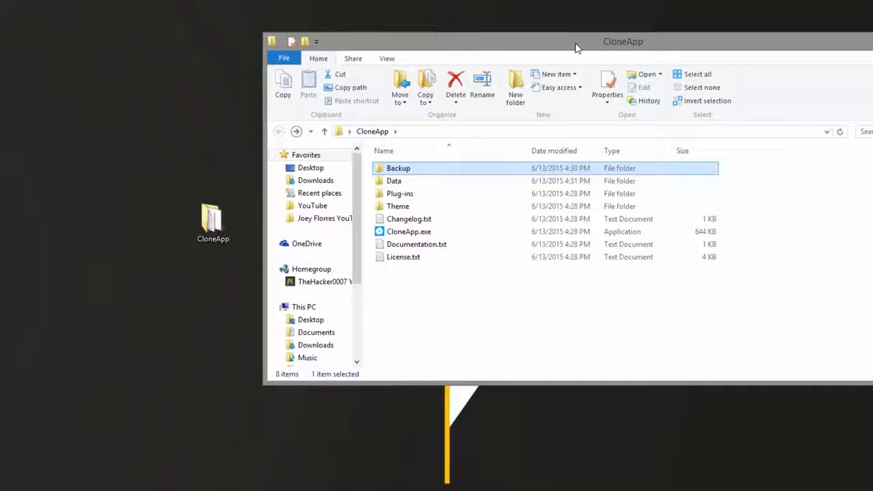
# - Launch CloneApp.exe from the CloneApp folder, move its window fully into view and start restoring the Adobe Photoshop and Mozilla Firefox settings
pyautogui.keyDown('ctrl'); pyautogui.click(446, 181); pyautogui.keyUp('ctrl')
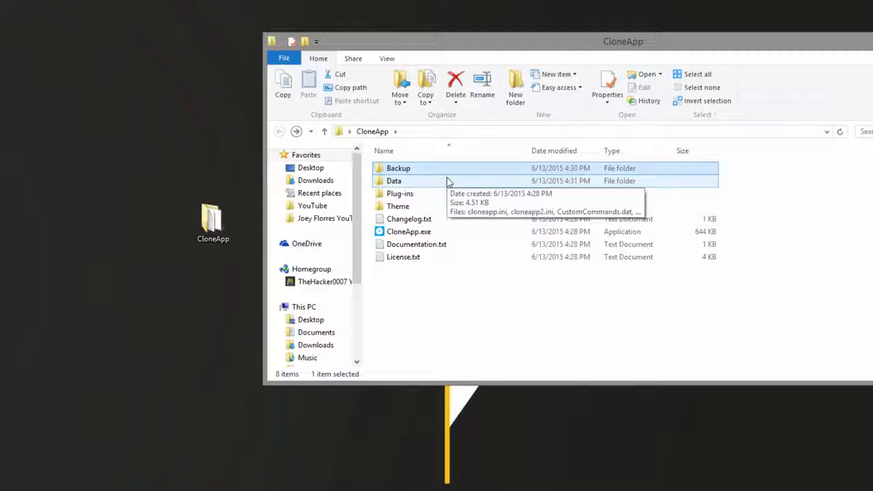
pyautogui.doubleClick(401, 232)
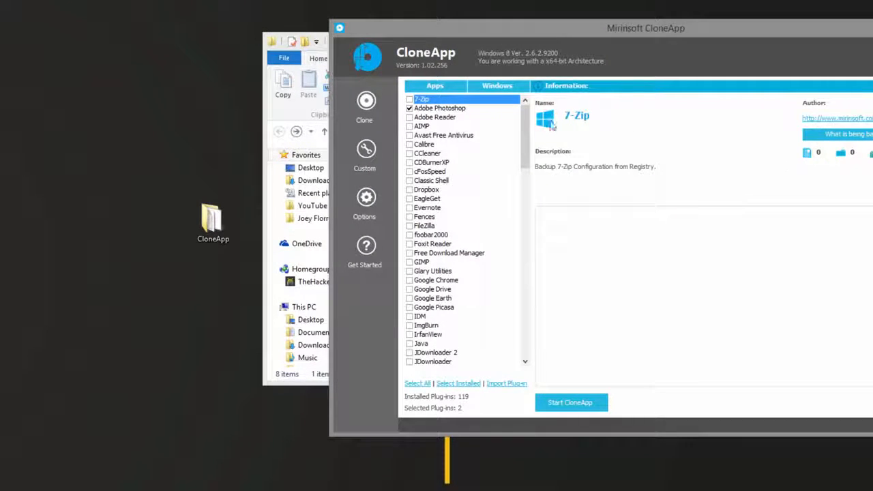
pyautogui.moveTo(524, 120); pyautogui.dragTo(306, 66)
pyautogui.click(651, 407)
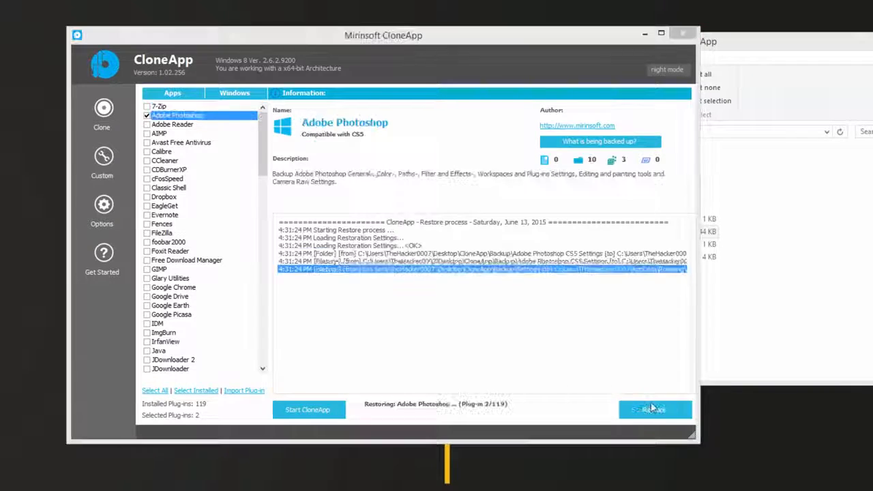
# - Decline creating the missing Adobe folders and dismiss the file replacement requests until the restore finishes
pyautogui.moveTo(175, 133); pyautogui.dragTo(78, 145)
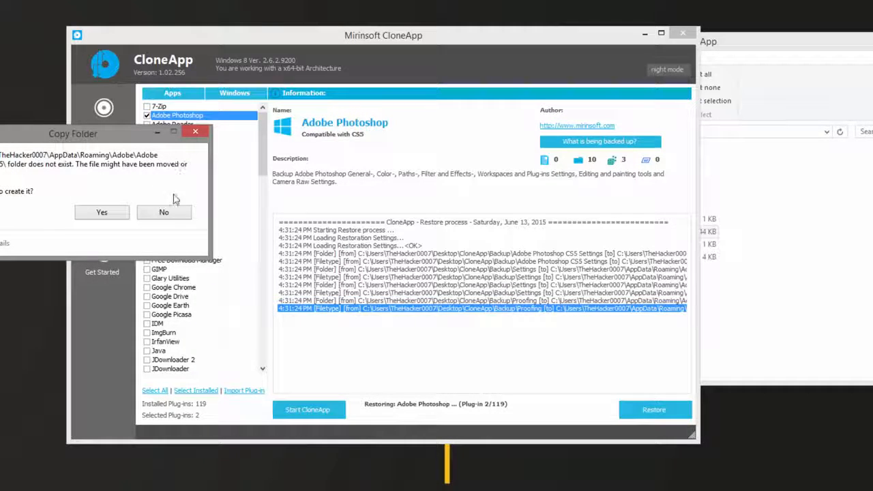
pyautogui.click(167, 212)
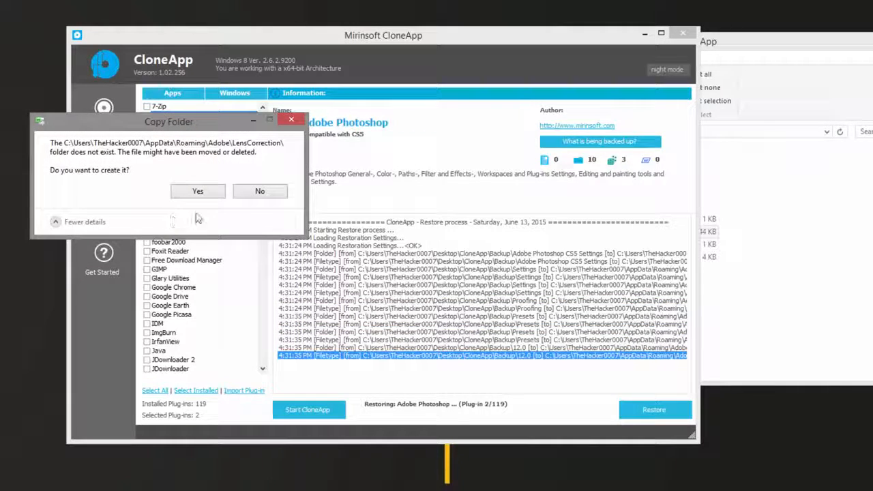
pyautogui.click(260, 193)
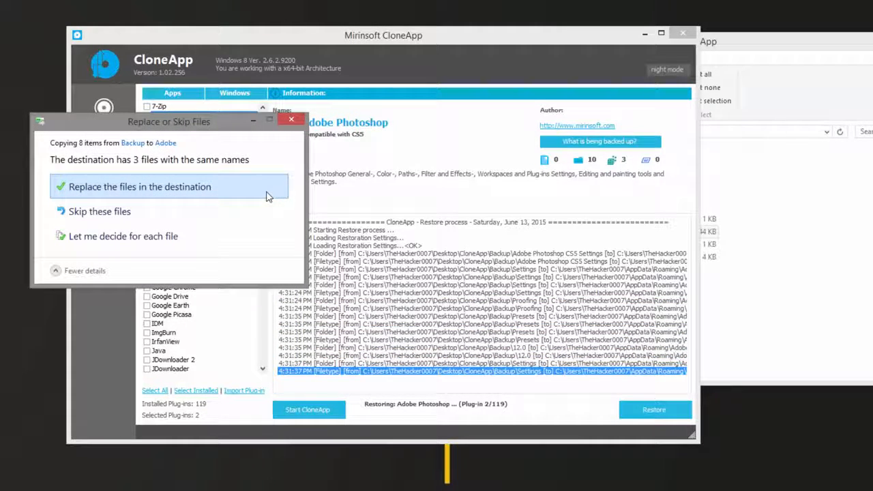
pyautogui.click(290, 120)
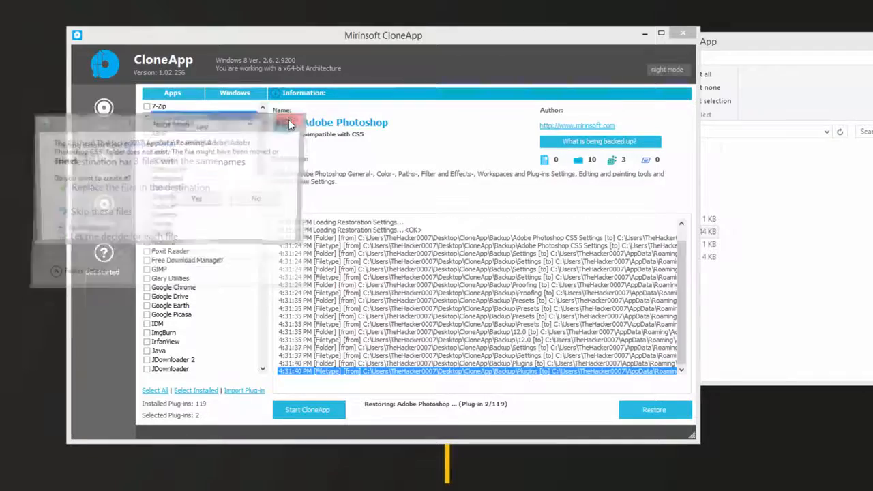
pyautogui.click(259, 200)
pyautogui.click(256, 201)
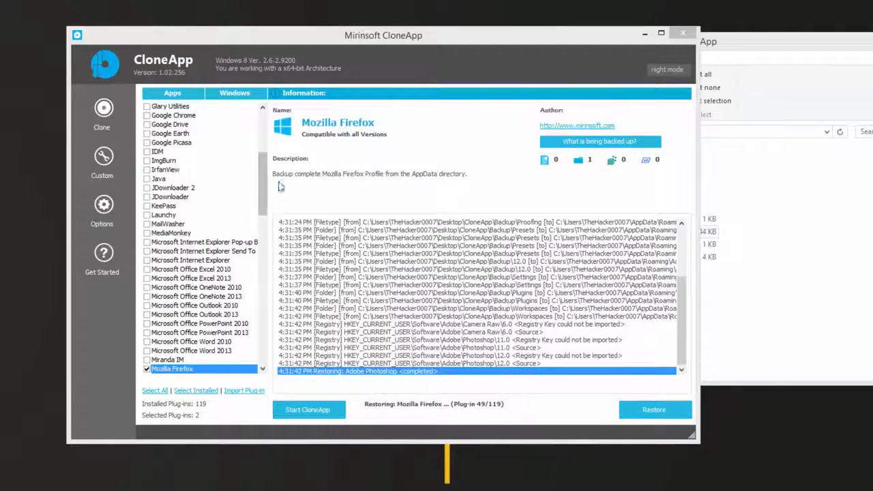
pyautogui.click(290, 120)
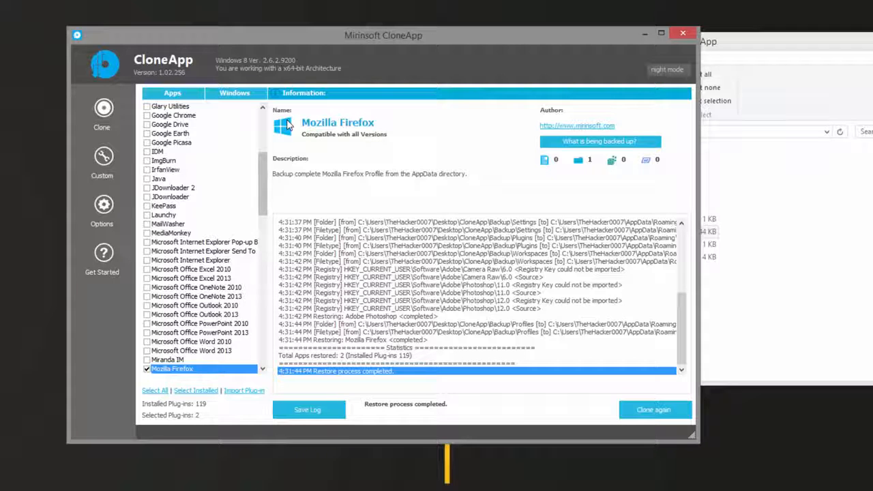
# - Review the custom backup settings for files and folders, including the file path entry, and return to the app cloning page
pyautogui.click(122, 137)
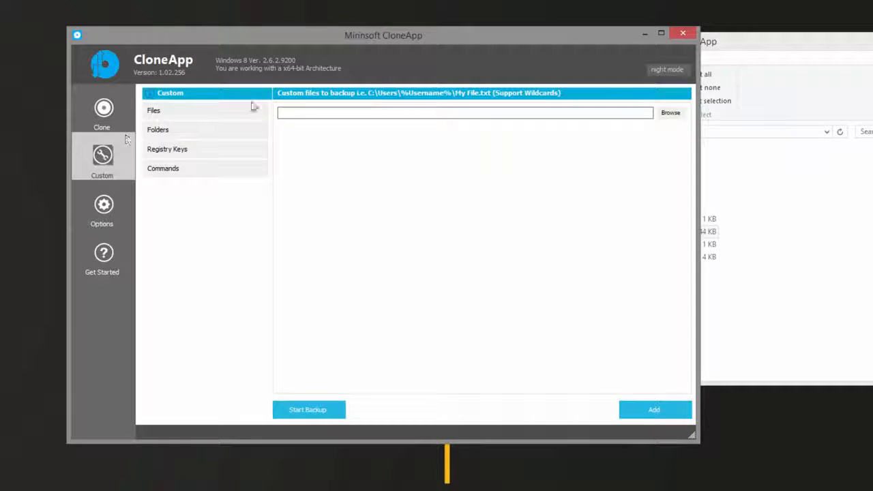
pyautogui.click(203, 135)
pyautogui.click(202, 112)
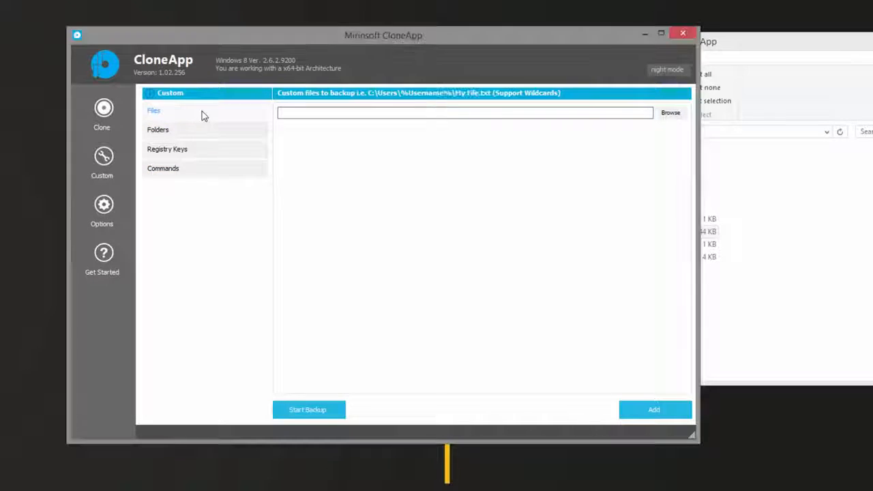
pyautogui.click(322, 111)
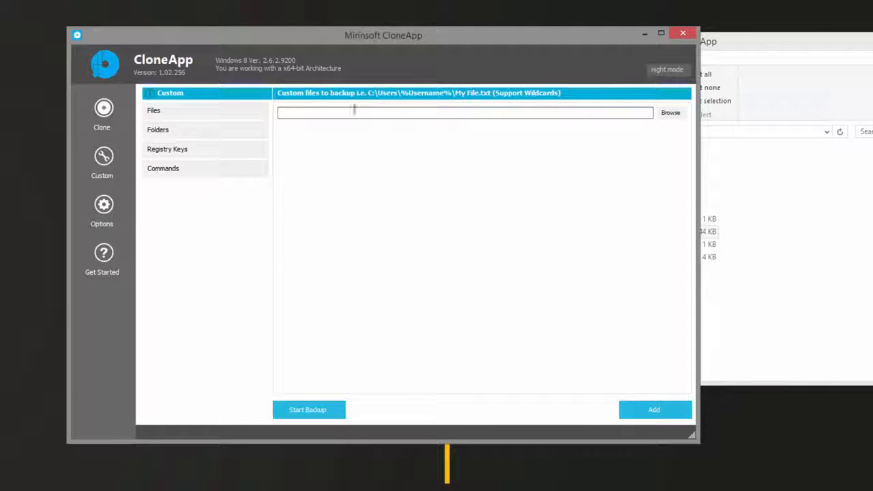
pyautogui.click(115, 126)
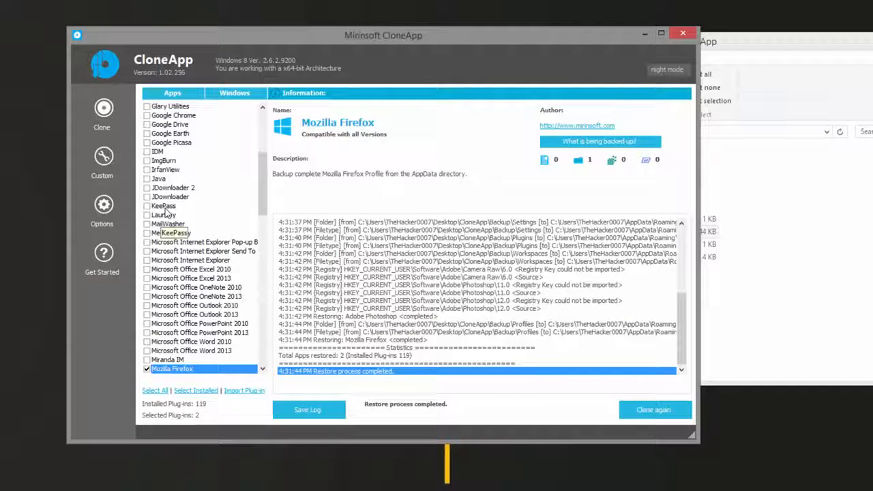
# - Review the clone path, log path and plug-in editor options and the Get Started resources, and return to the app cloning page
pyautogui.click(104, 204)
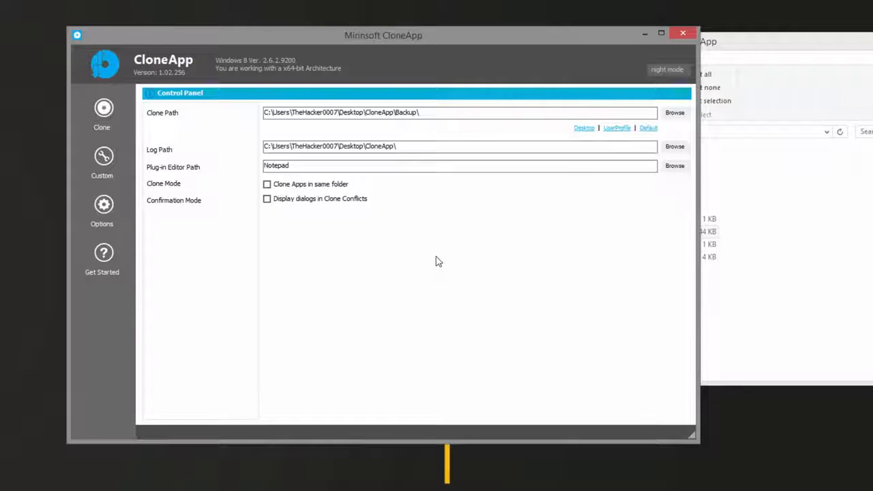
pyautogui.moveTo(481, 114); pyautogui.dragTo(334, 113)
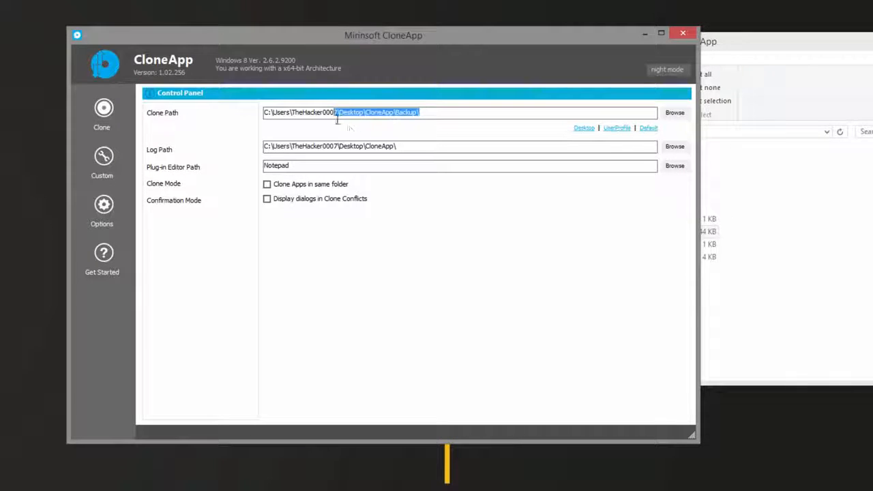
pyautogui.click(433, 146)
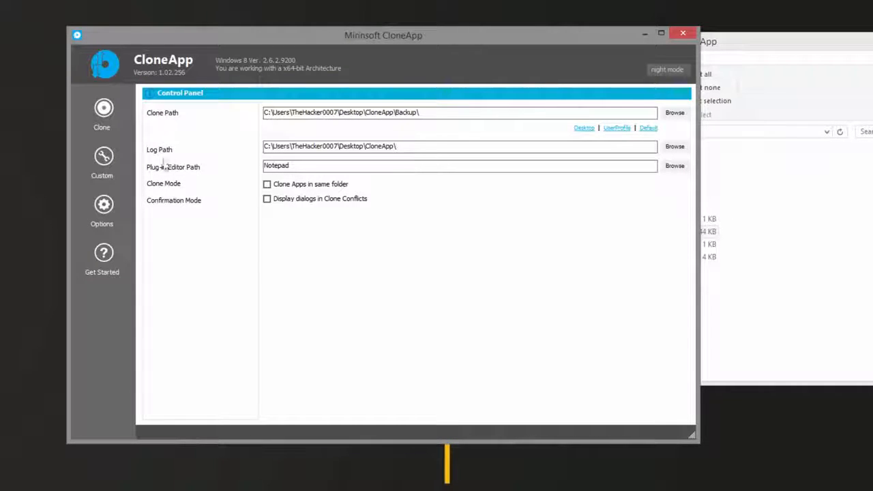
pyautogui.doubleClick(348, 165)
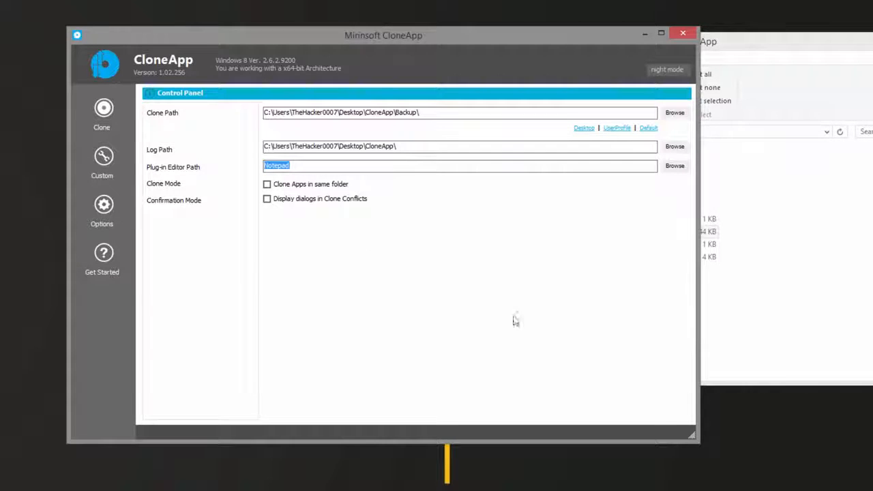
pyautogui.click(103, 258)
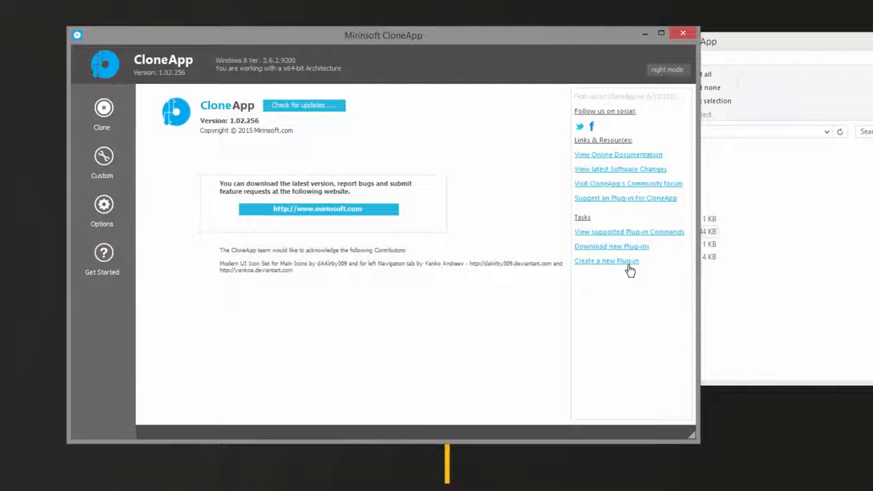
pyautogui.click(104, 112)
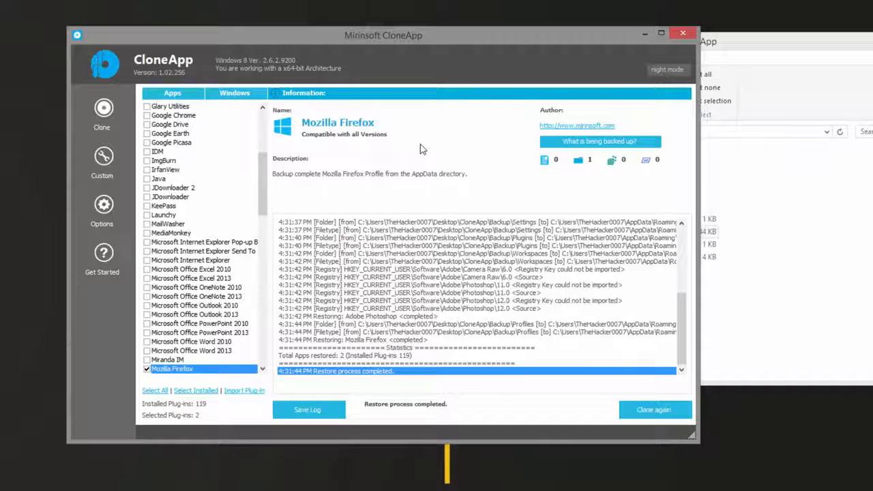